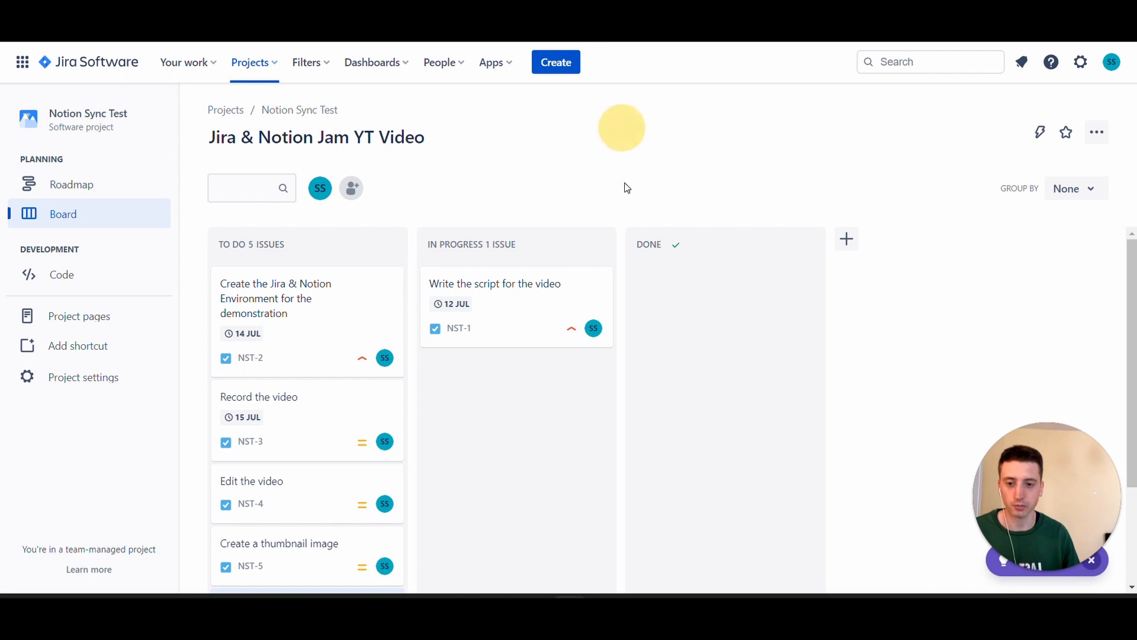
Step: Switch from the Jira board to the empty 'Jira & Notion Jam' Notion page
key("alt+Tab")
Step: Paste the copied Jira board link on the page's first line as a synced database
left_click(329, 219)
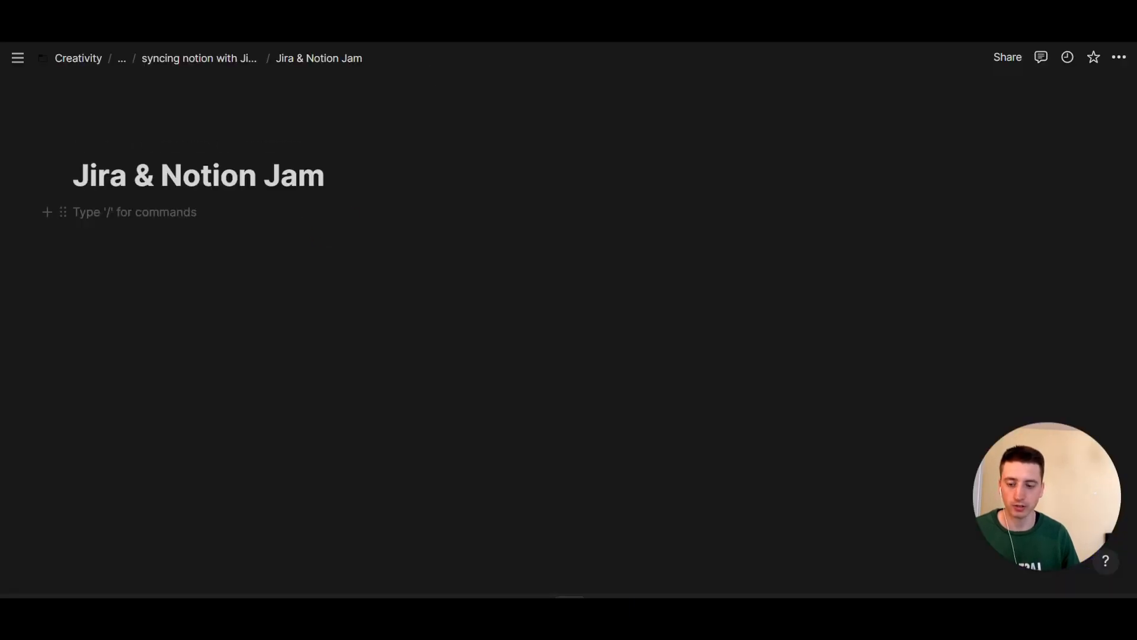
key("ctrl+v")
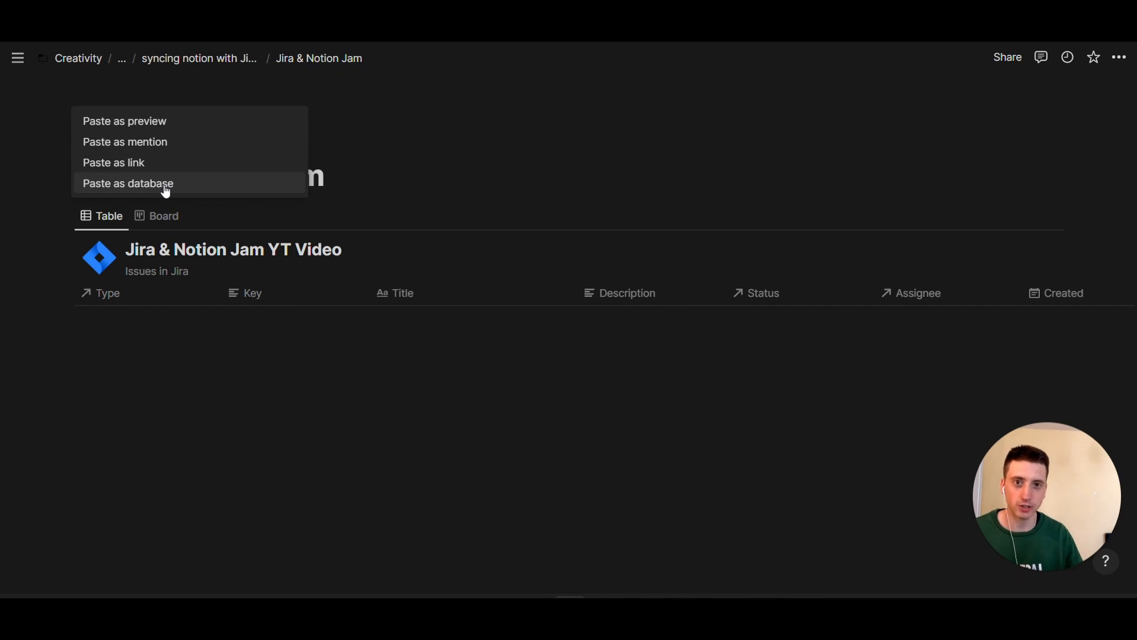
left_click(164, 189)
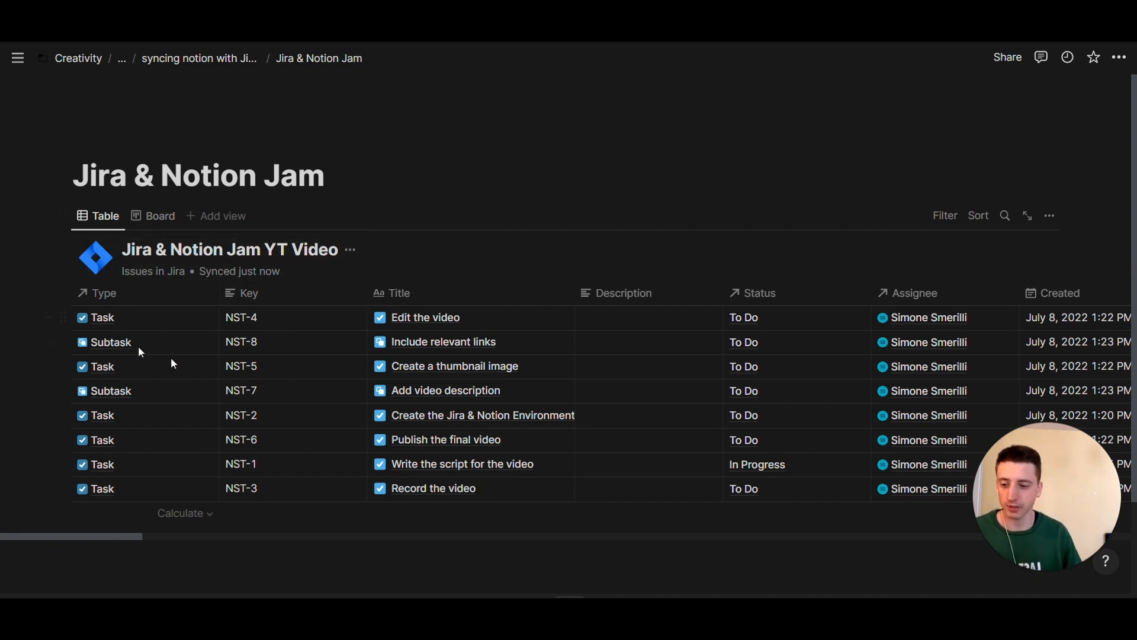
Step: Widen the Title column and view the Jira & Notion Jam YT Video database as its own page
left_click_drag(576, 294, 617, 298)
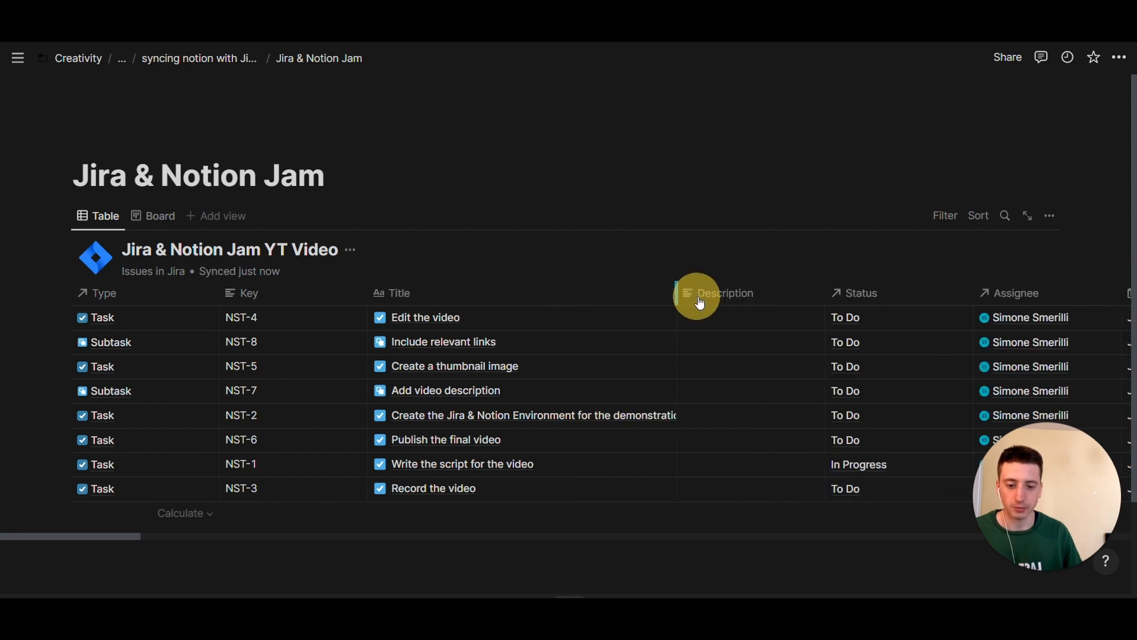
left_click(211, 250)
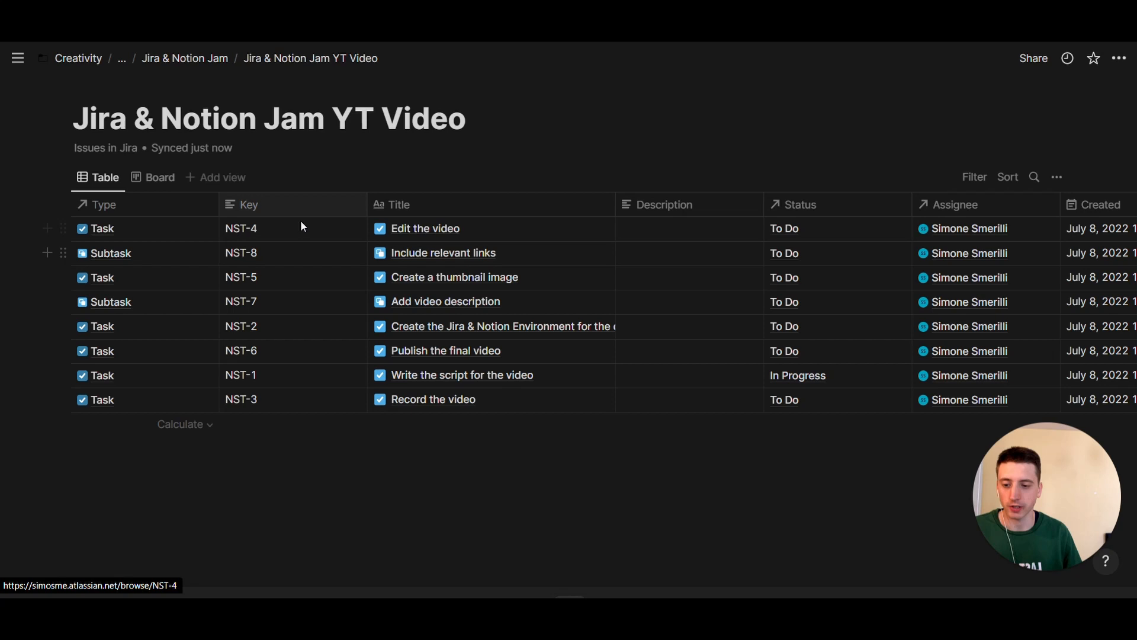
left_click_drag(425, 228, 461, 401)
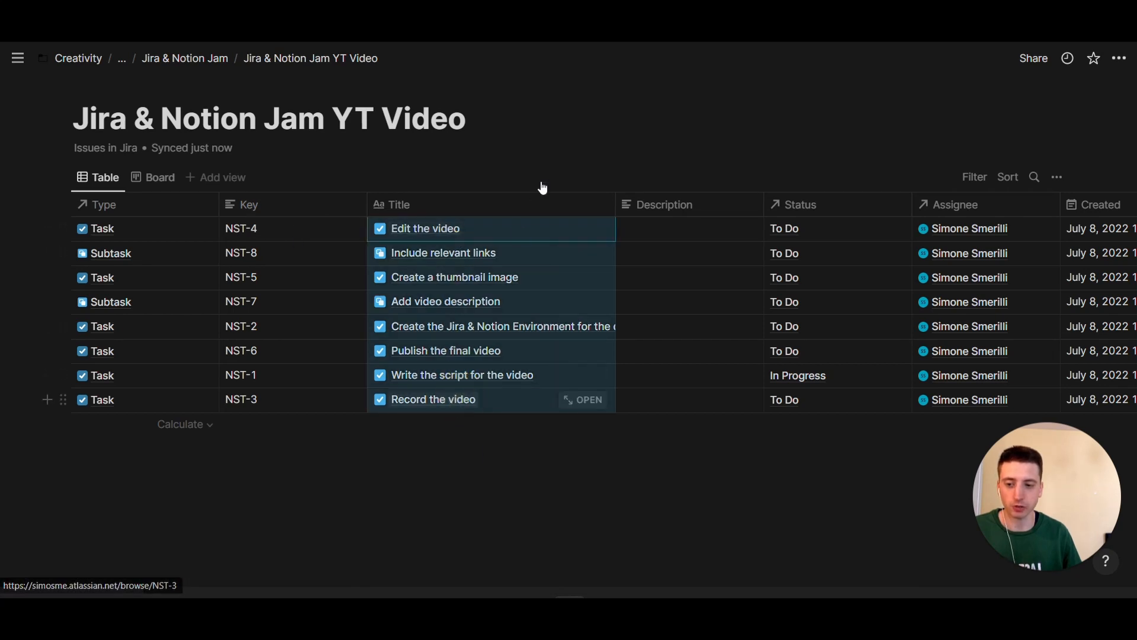
left_click(524, 174)
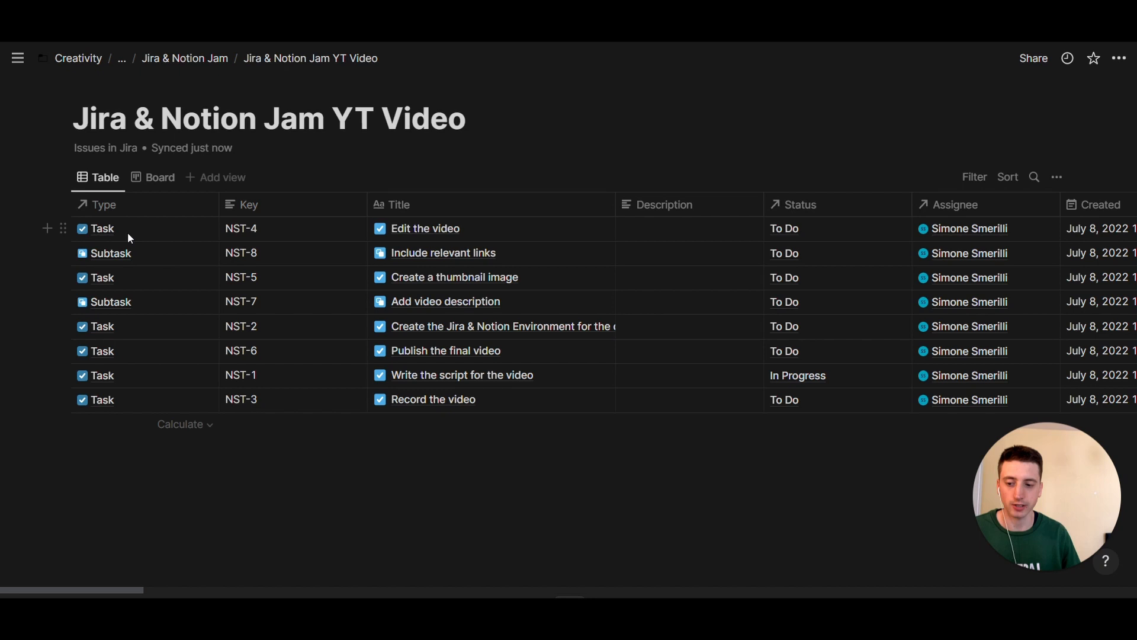
Step: Review the Task/Subtask types and issue keys, then preview the Edit the video issue
left_click(107, 231)
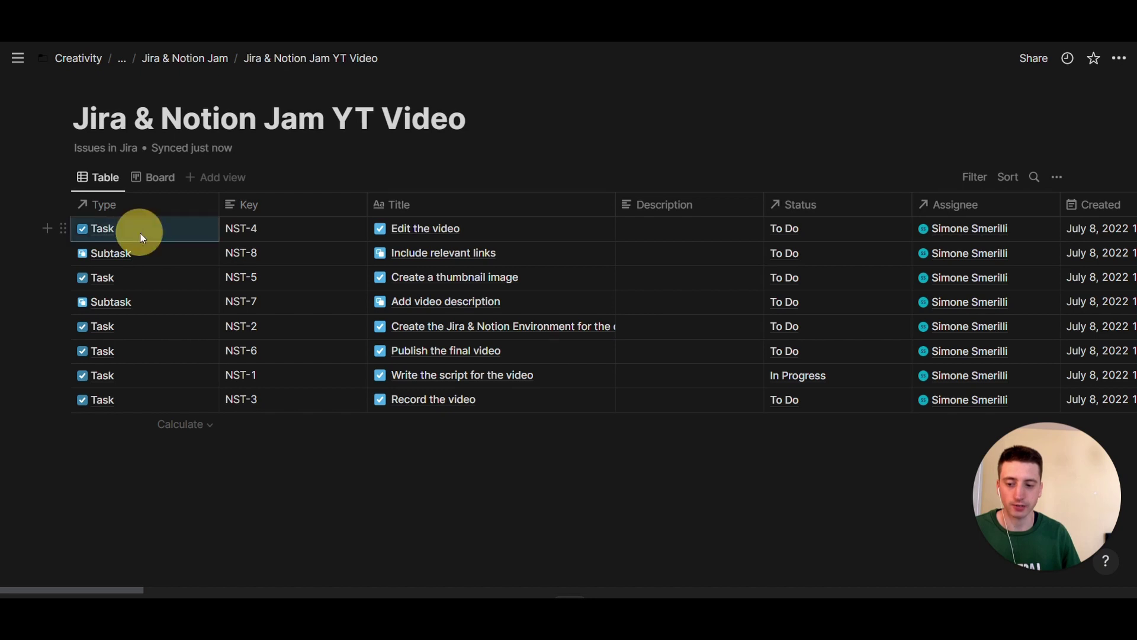
left_click(116, 256)
left_click(105, 300)
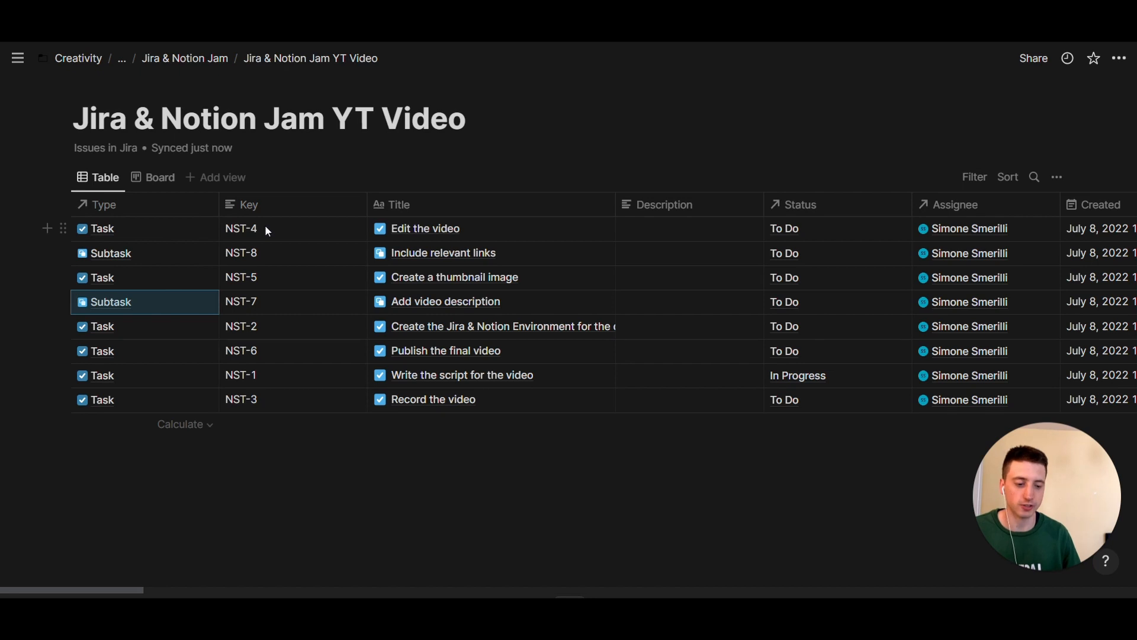
left_click_drag(265, 229, 272, 408)
key("Escape")
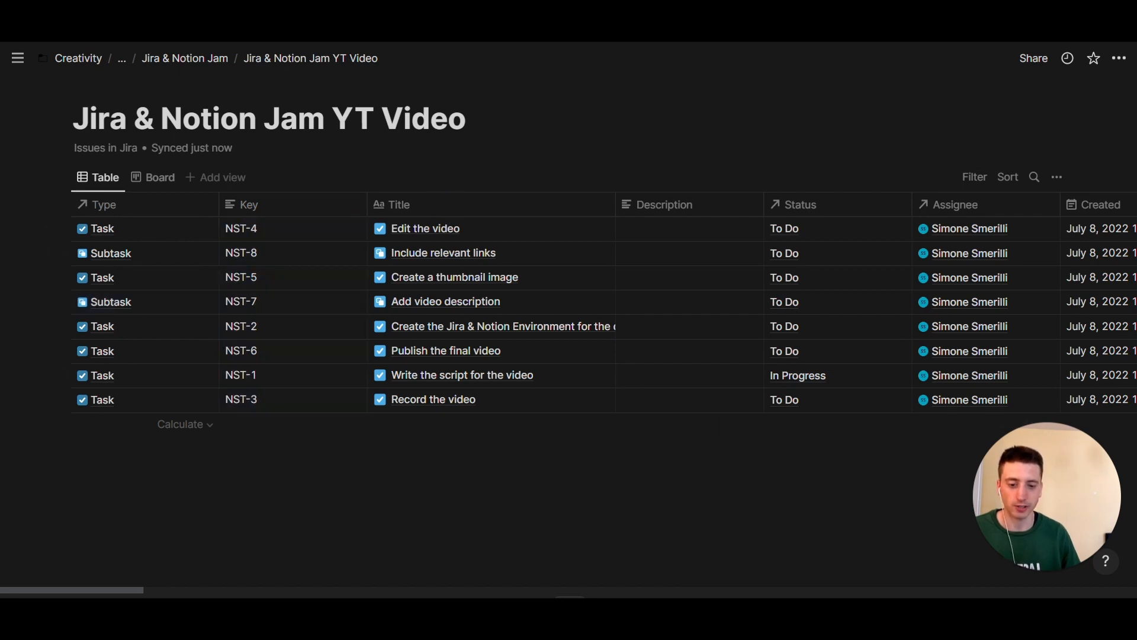
left_click(589, 229)
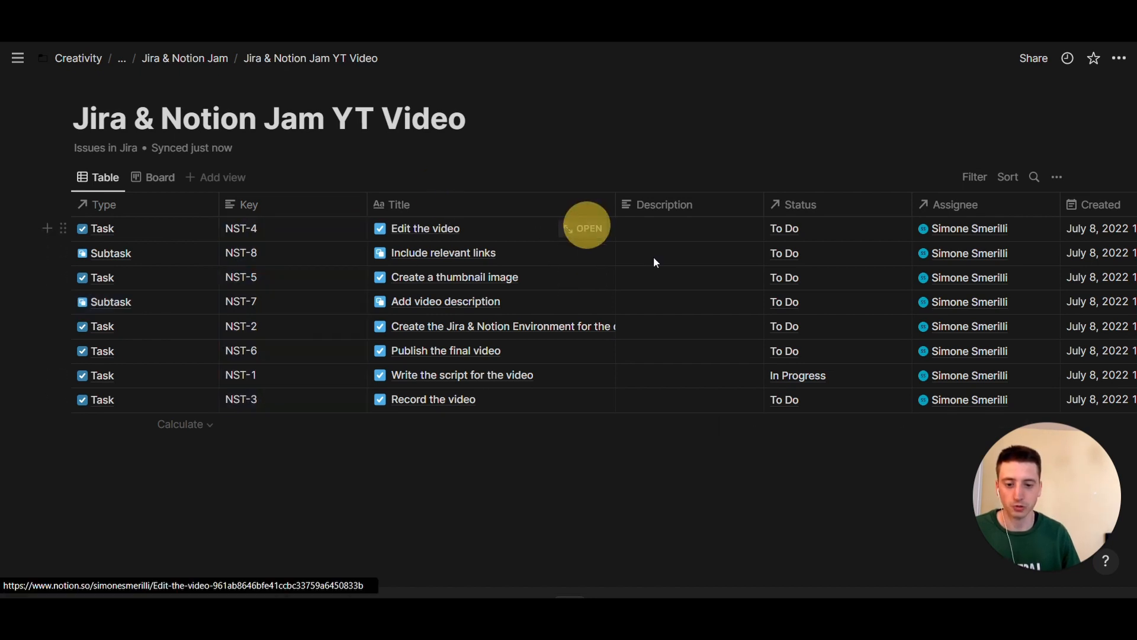
Step: Expand Edit the video to a full page and review the issue page layout settings without changes
left_click(228, 111)
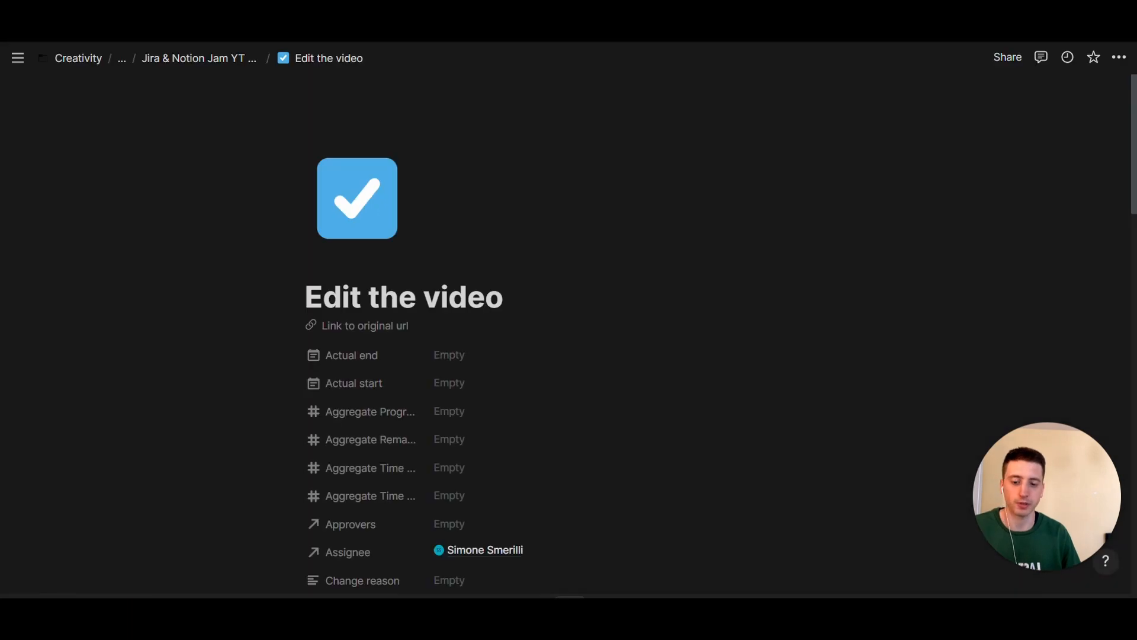
scroll(569, 356, "down", 2)
scroll(542, 266, "down", 2)
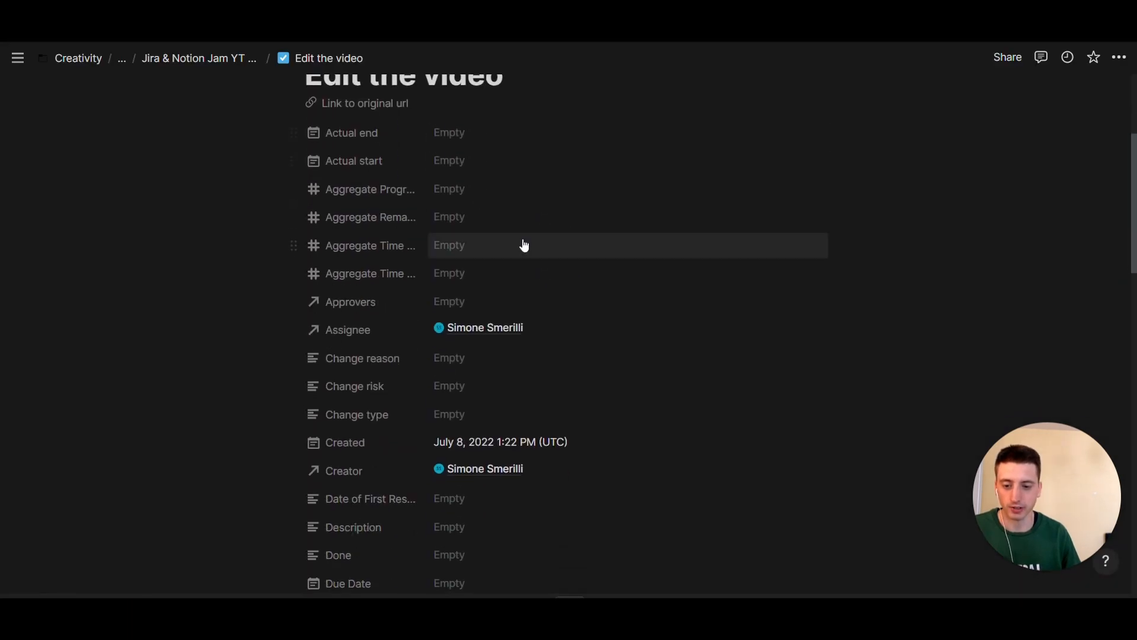
scroll(536, 230, "down", 1)
scroll(536, 230, "down", 5)
scroll(462, 106, "down", 1)
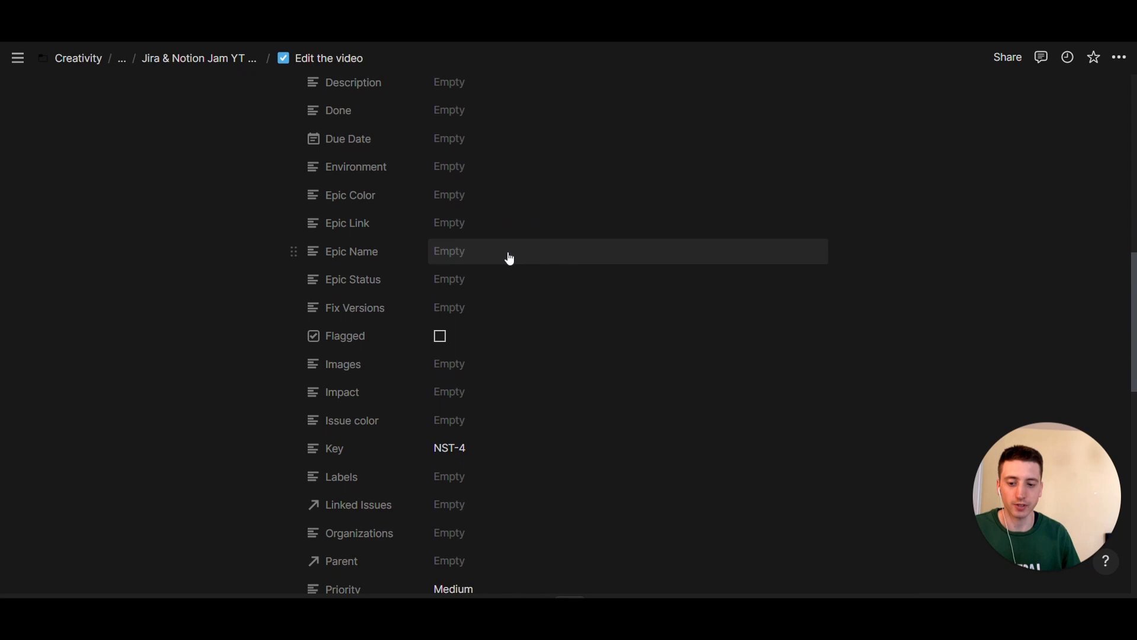
scroll(511, 249, "down", 1)
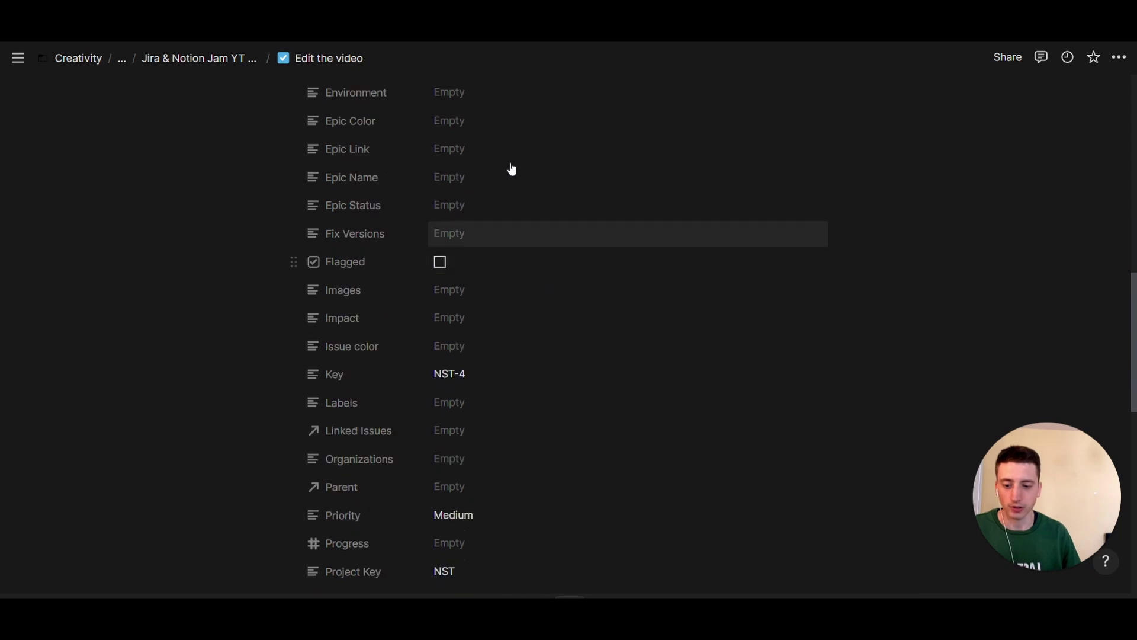
right_click(354, 236)
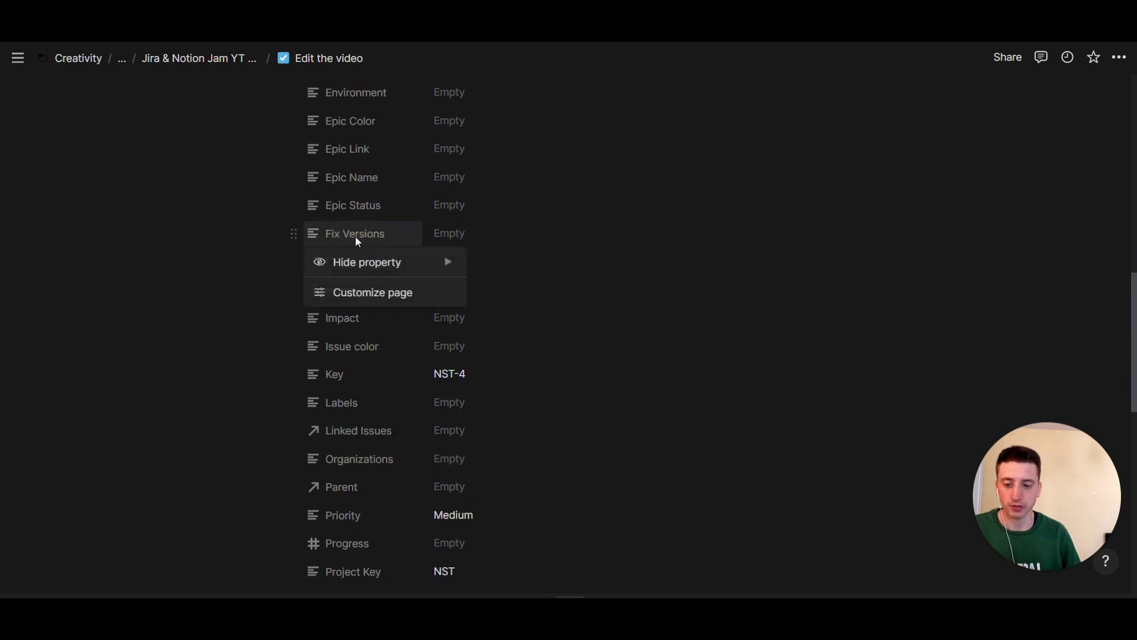
left_click(369, 298)
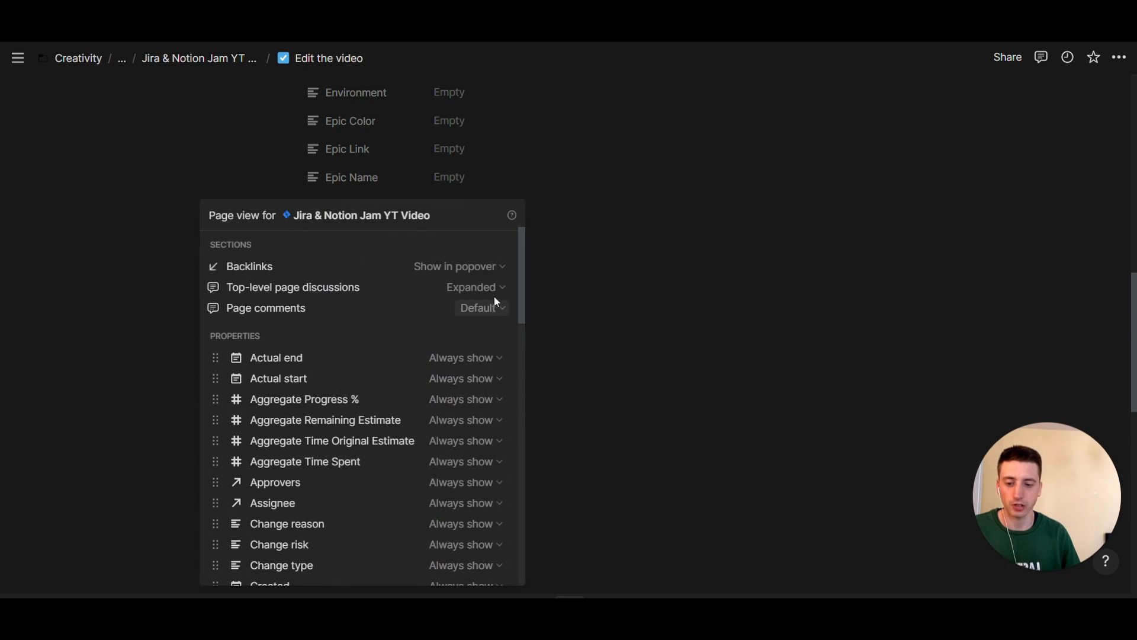
scroll(444, 355, "down", 2)
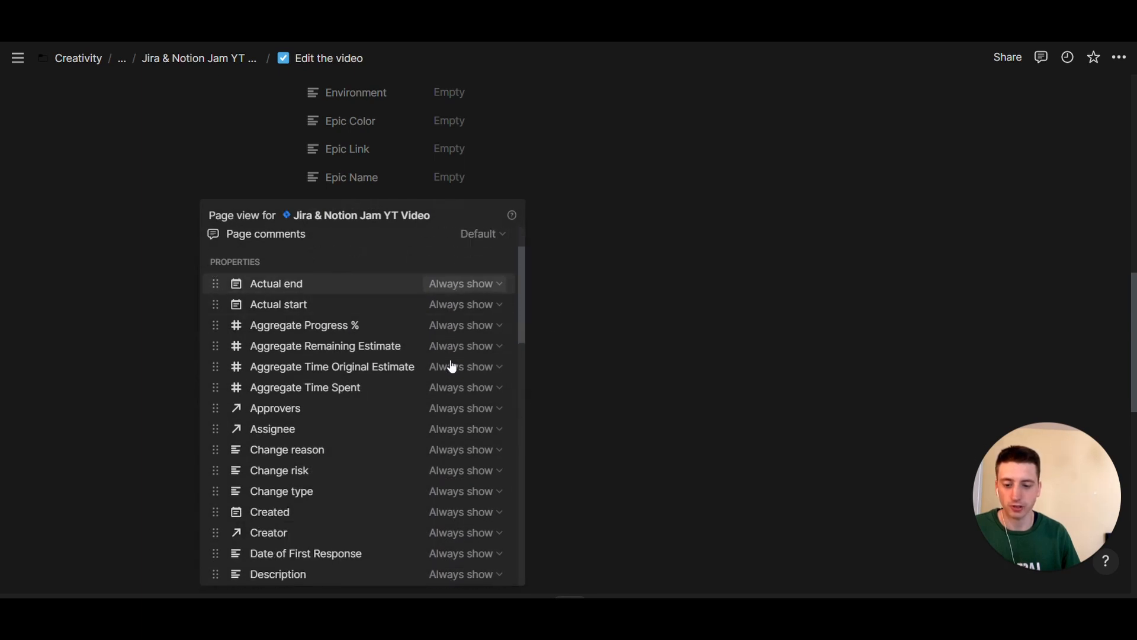
left_click(461, 285)
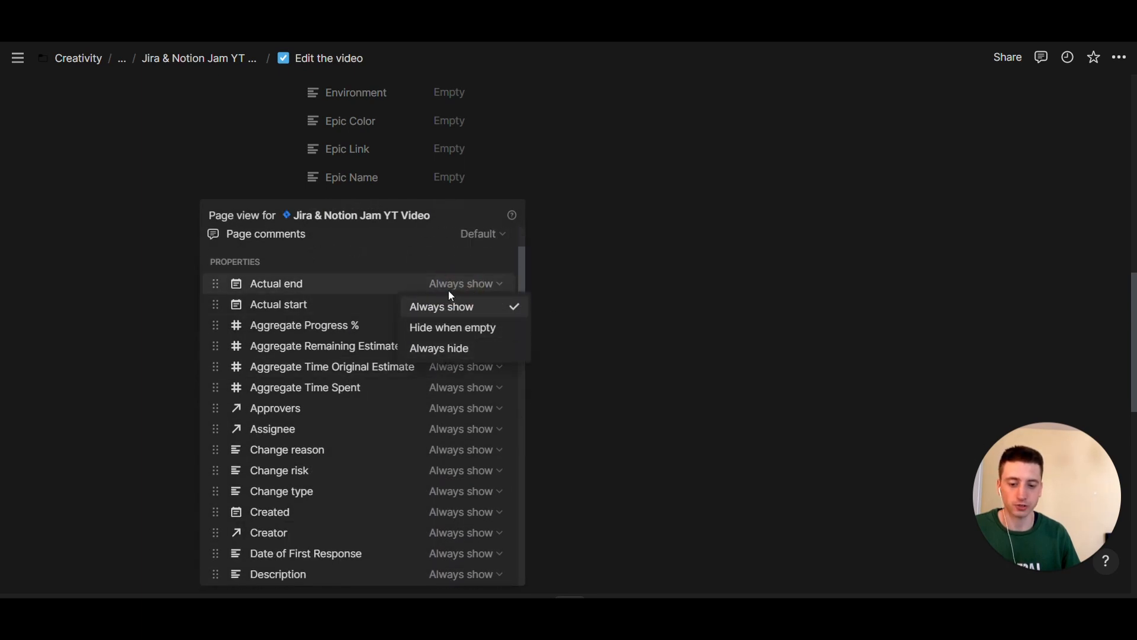
left_click(417, 283)
scroll(382, 355, "down", 10)
scroll(382, 355, "up", 15)
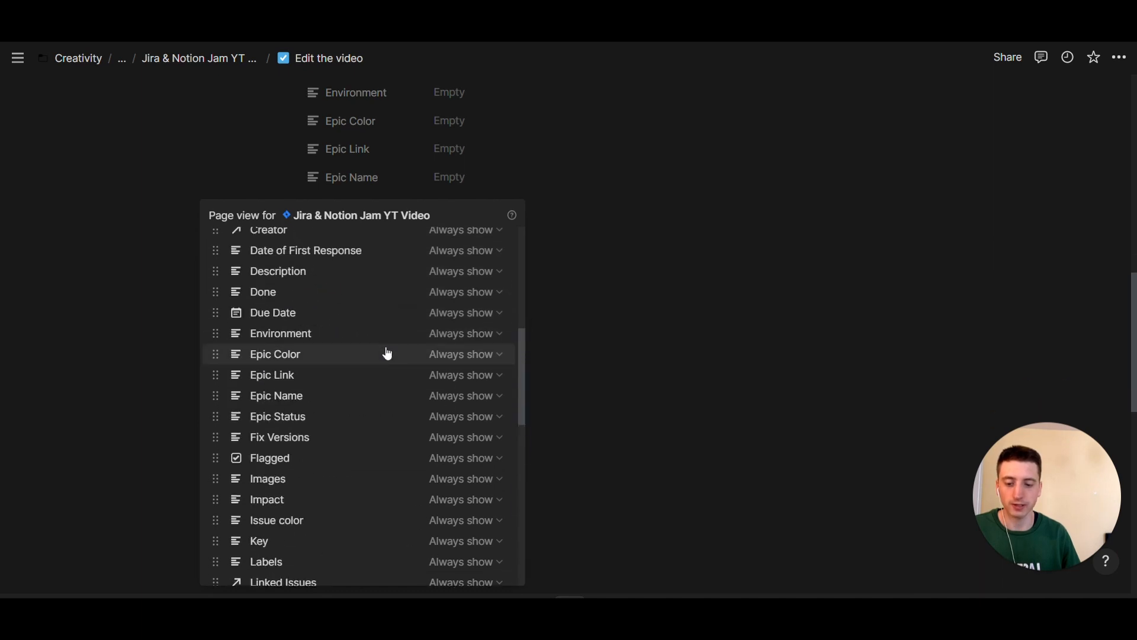
left_click(648, 316)
scroll(512, 267, "down", 10)
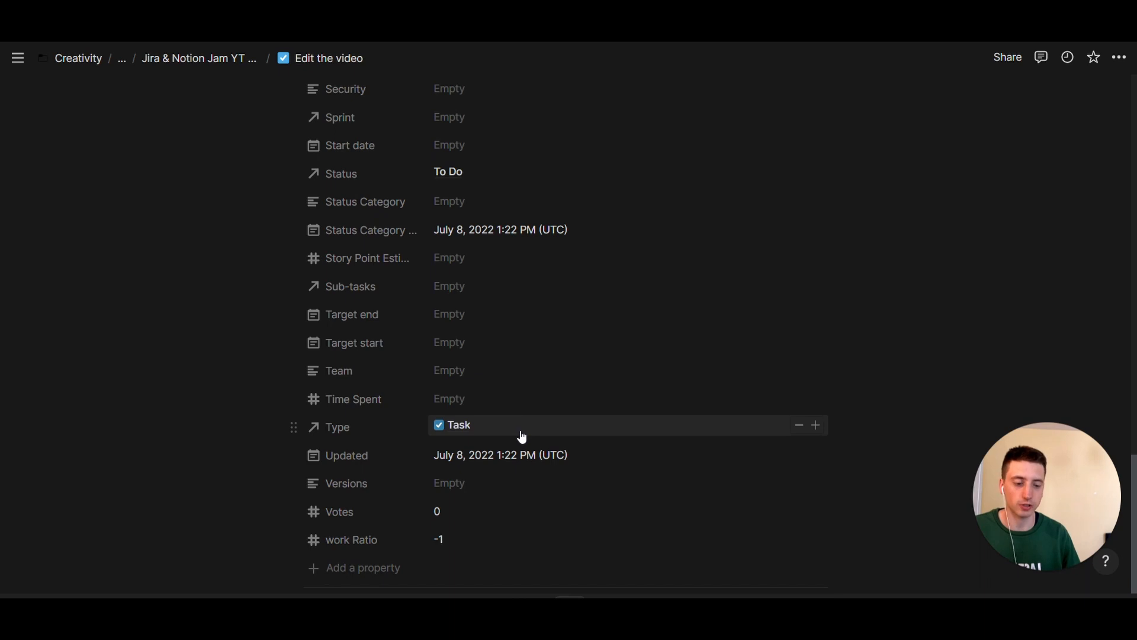
scroll(499, 427, "up", 2)
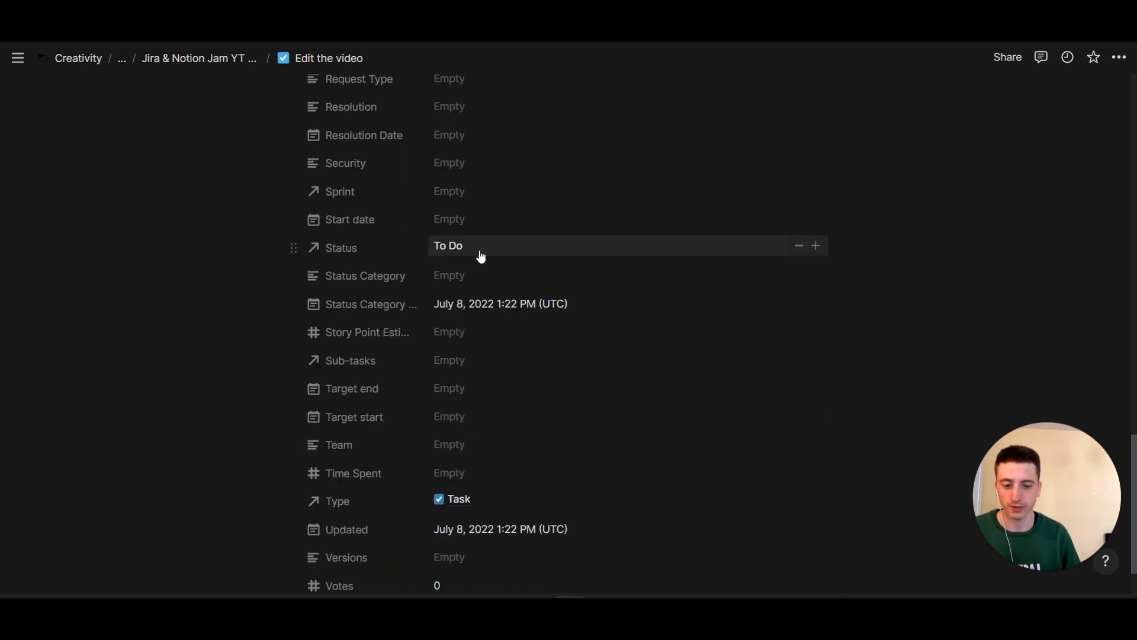
scroll(533, 356, "up", 1)
scroll(543, 350, "up", 4)
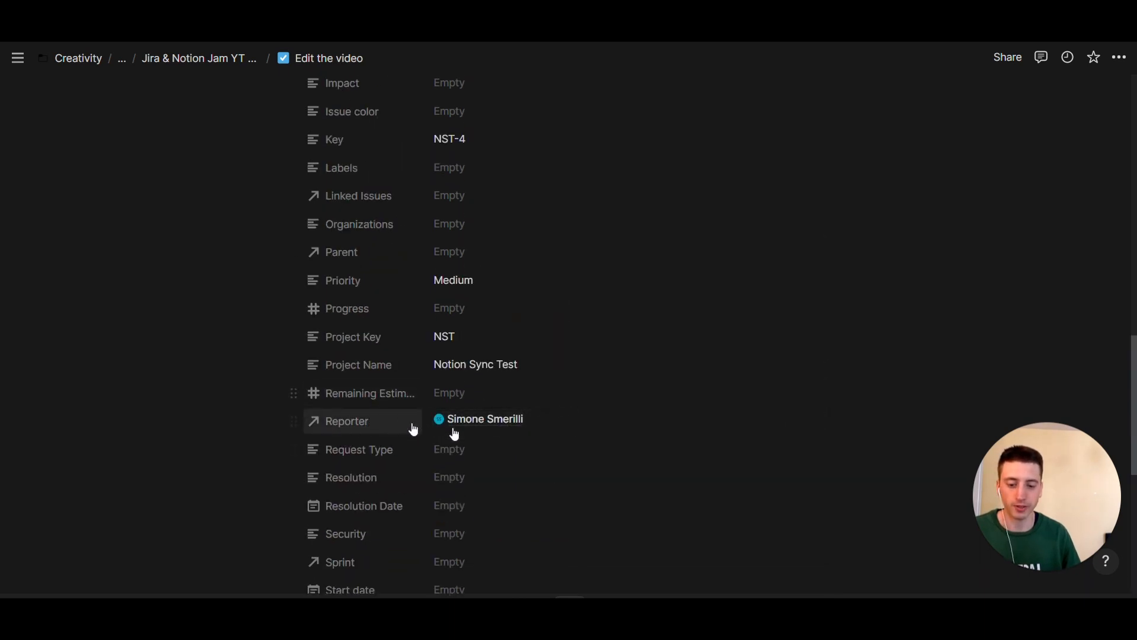
Step: Preview the reporter's profile page from the Reporter property
left_click(486, 418)
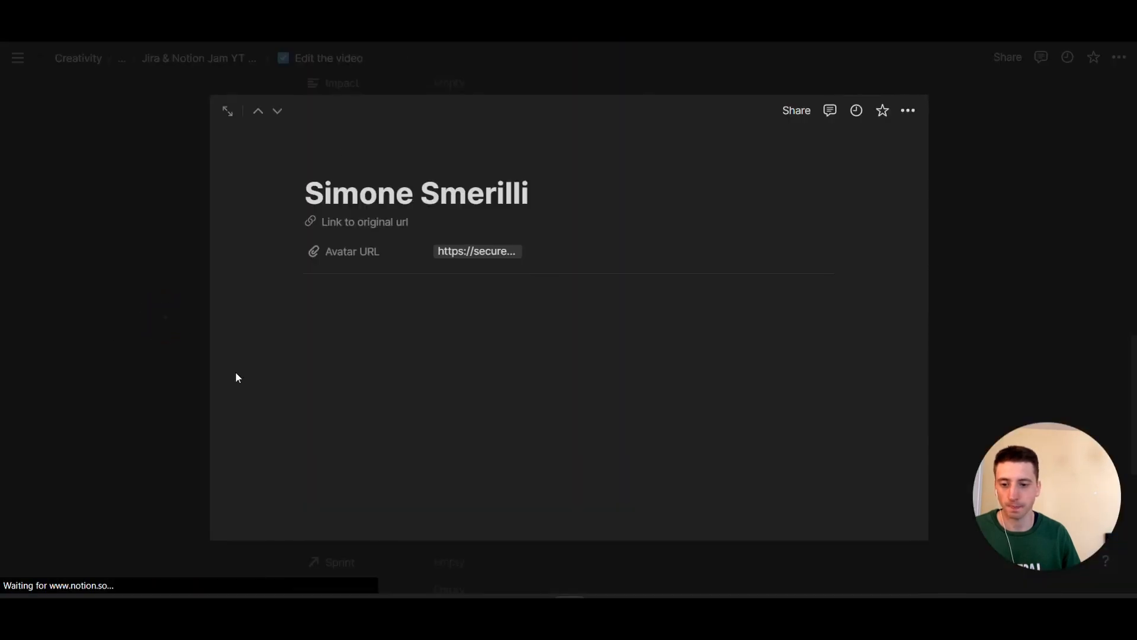
Step: Return to the synced Jira database and show it as a status board
left_click(235, 372)
left_click(211, 59)
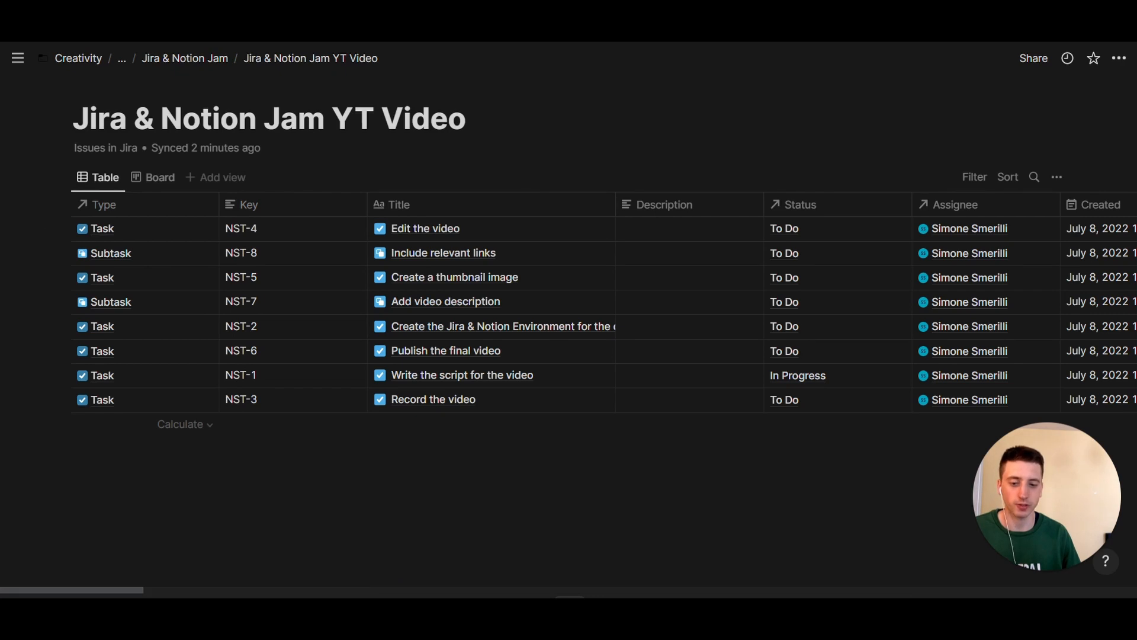
left_click(151, 177)
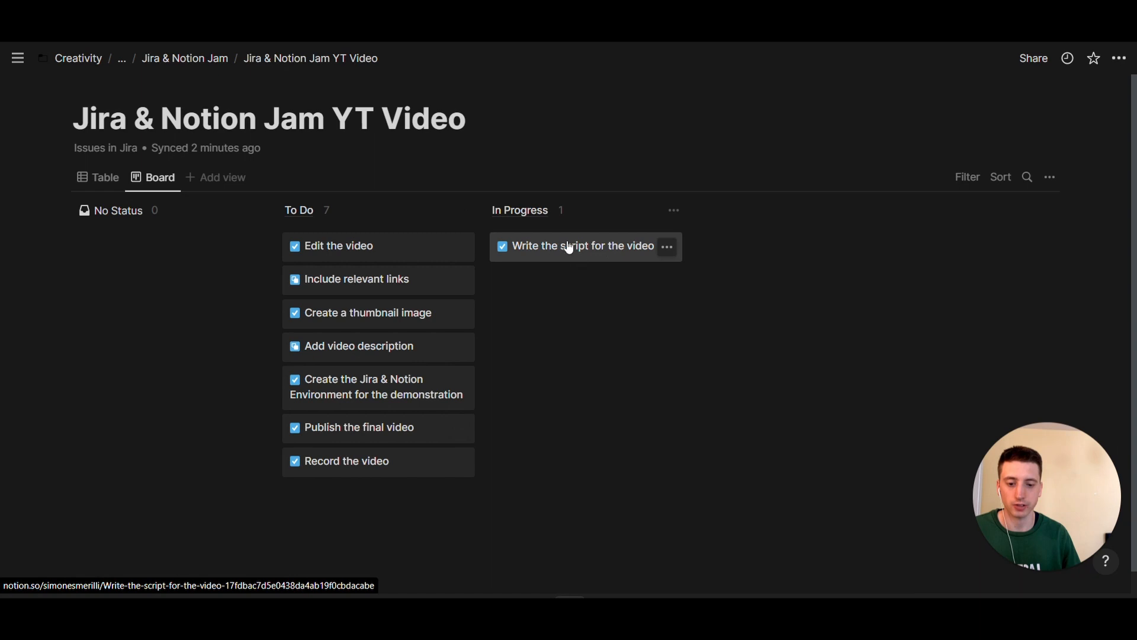
Step: In Jira, move 'Write the script for the video' to Done
key("ctrl+Tab")
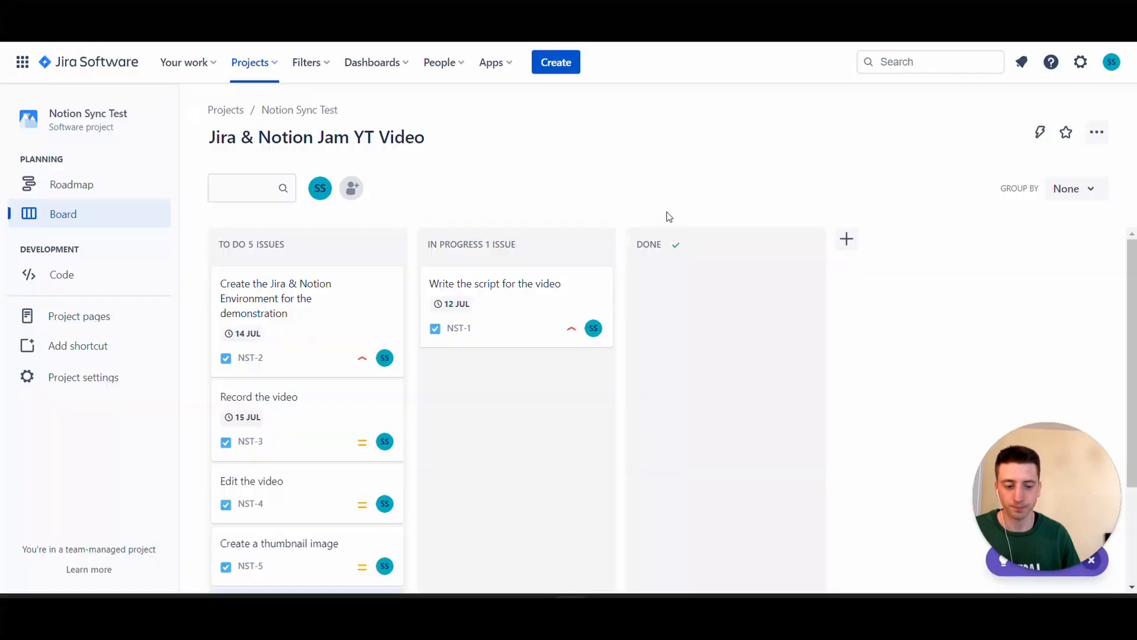
mouse_move(516, 302)
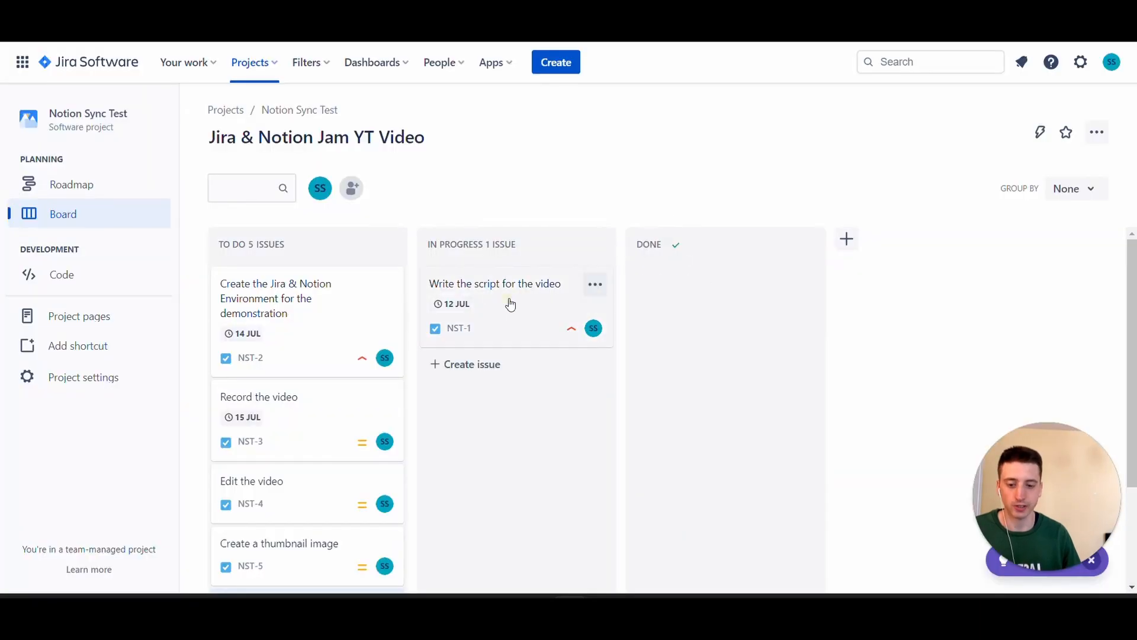
left_click_drag(510, 303, 702, 302)
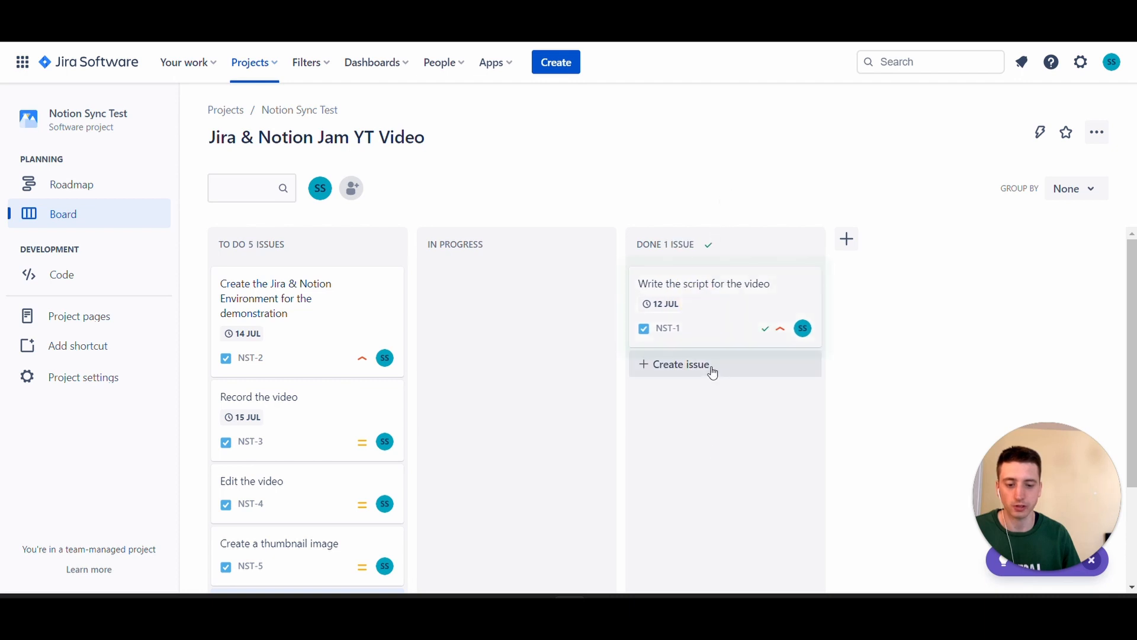
Step: Sync the Notion board and confirm in table view that NST-1 'Write the script for the video' is Done
key("ctrl+Tab")
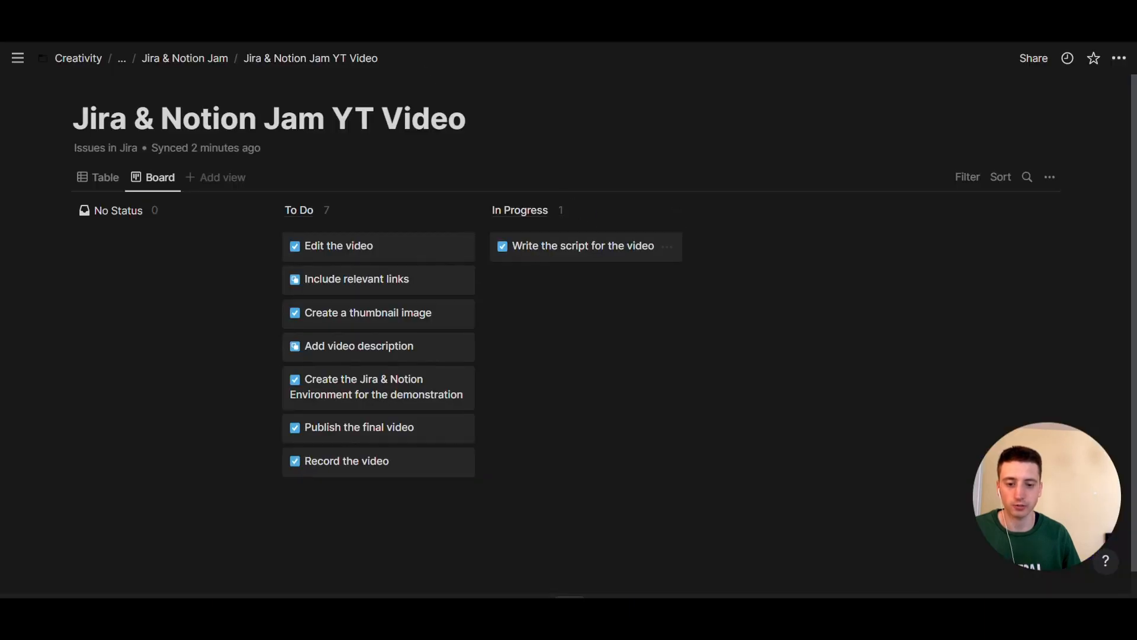
left_click(625, 172)
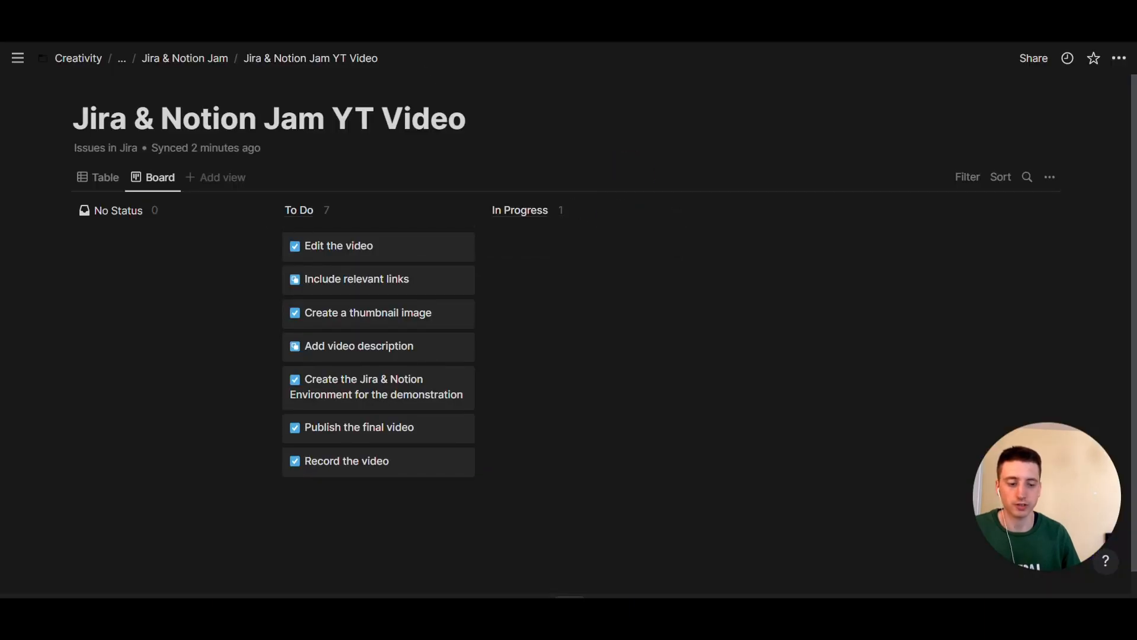
left_click(511, 180)
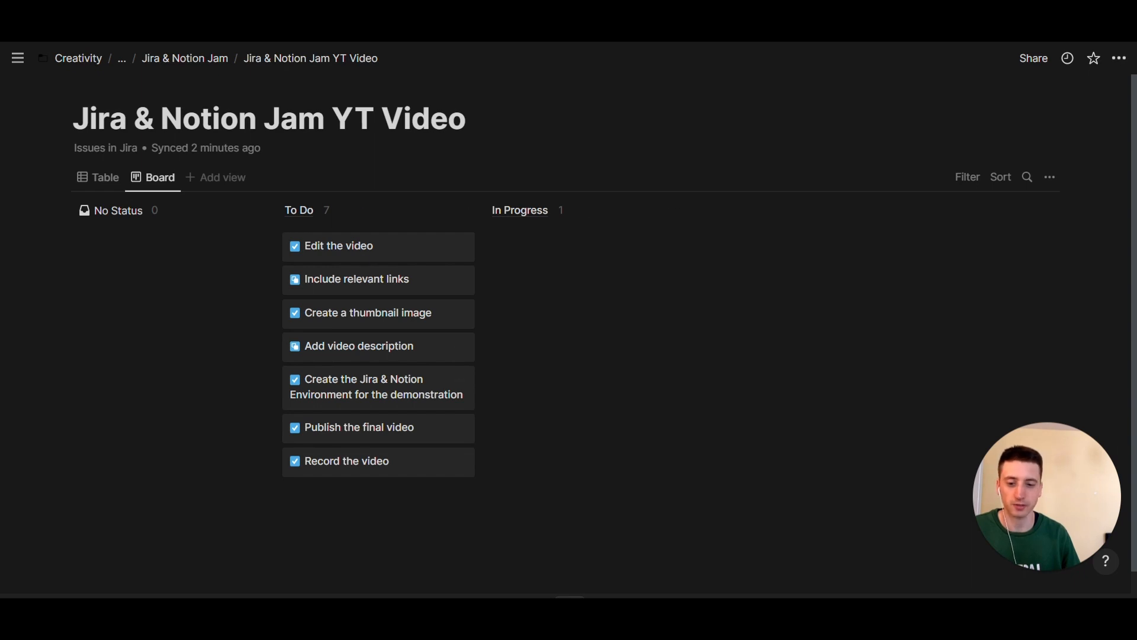
left_click(98, 176)
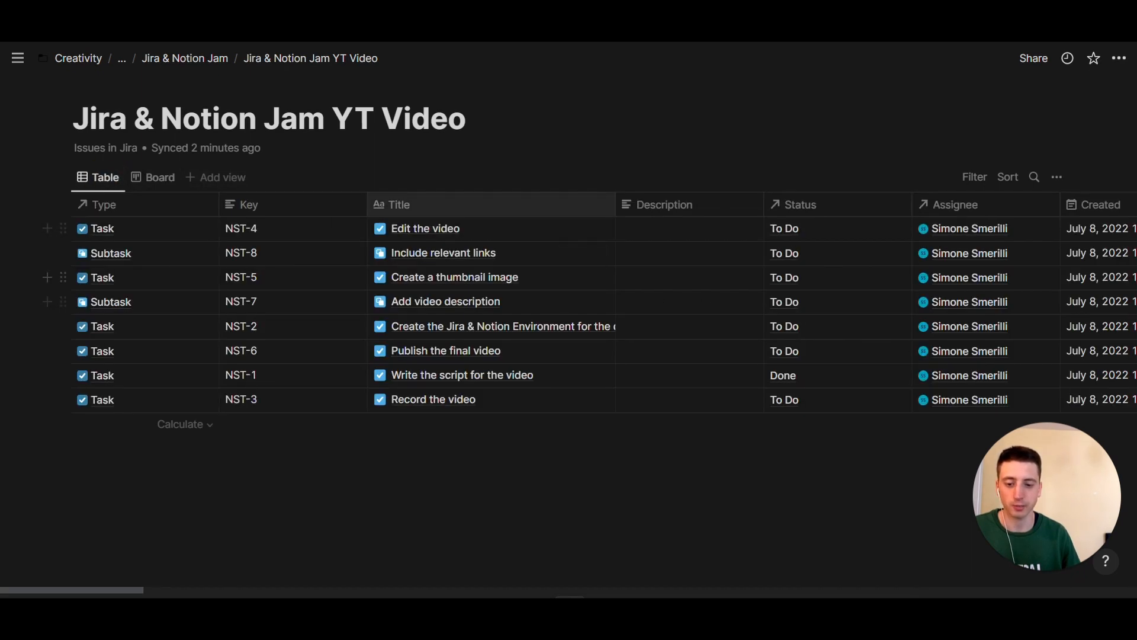
left_click(814, 380)
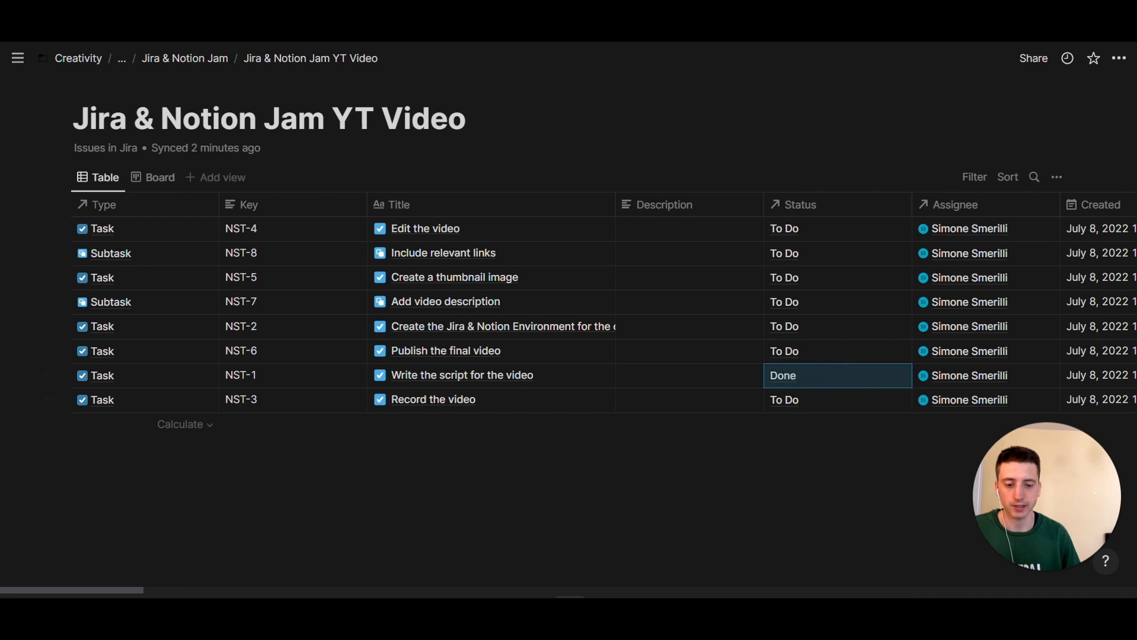
mouse_move(439, 382)
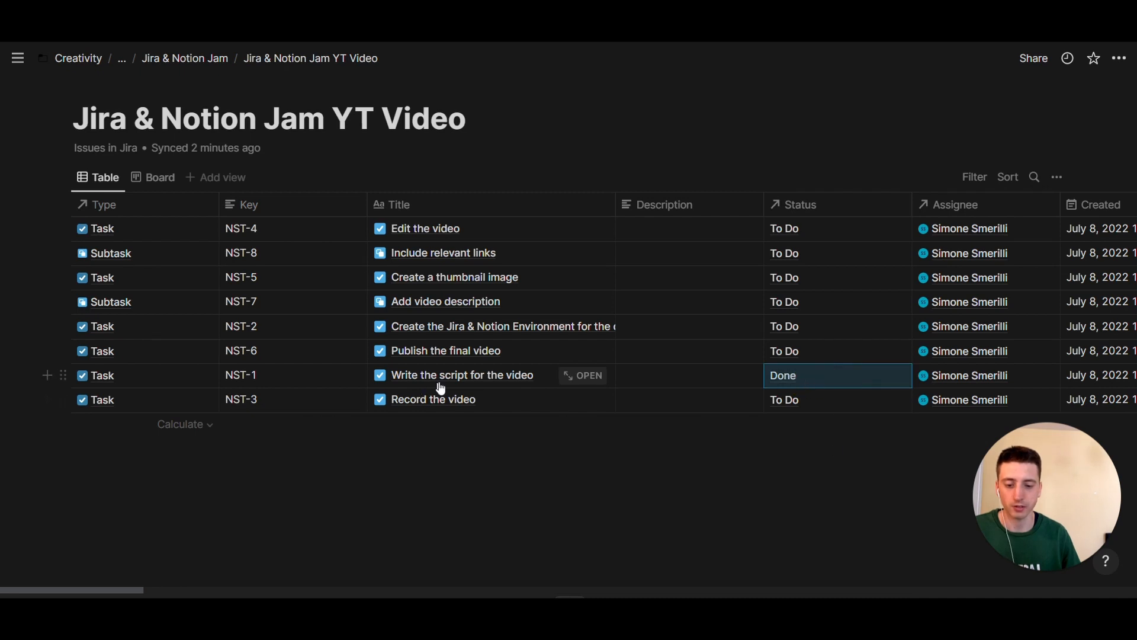
left_click(462, 377)
Step: Back in board view, check the 'Write the script' card in the Done column and its column options
left_click(158, 177)
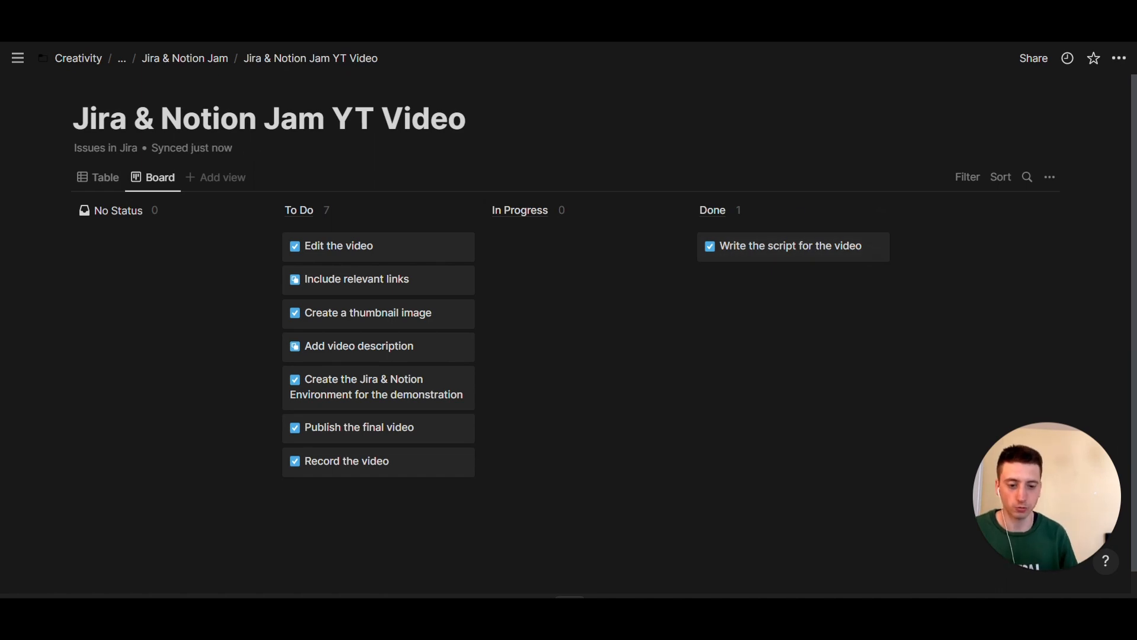
left_click(800, 246)
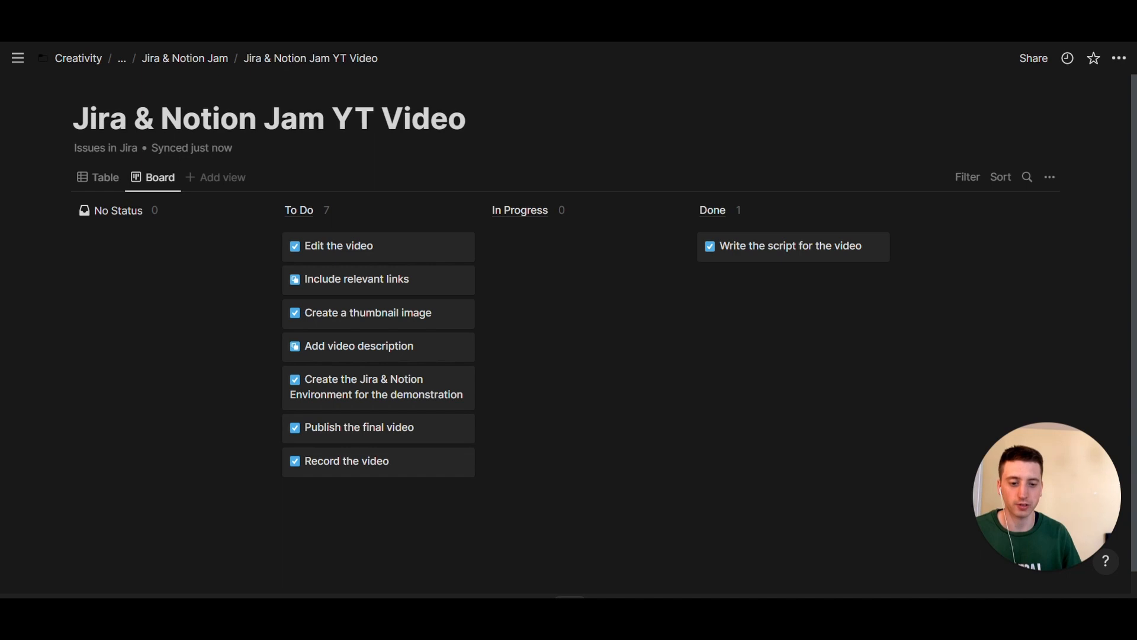
left_click(878, 210)
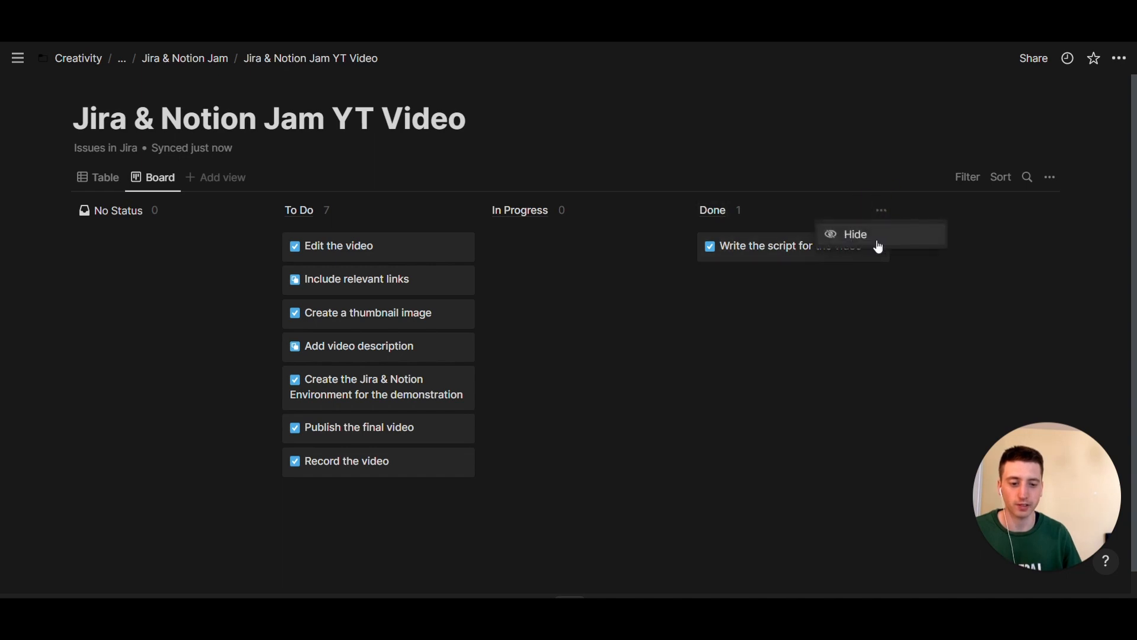
left_click(646, 169)
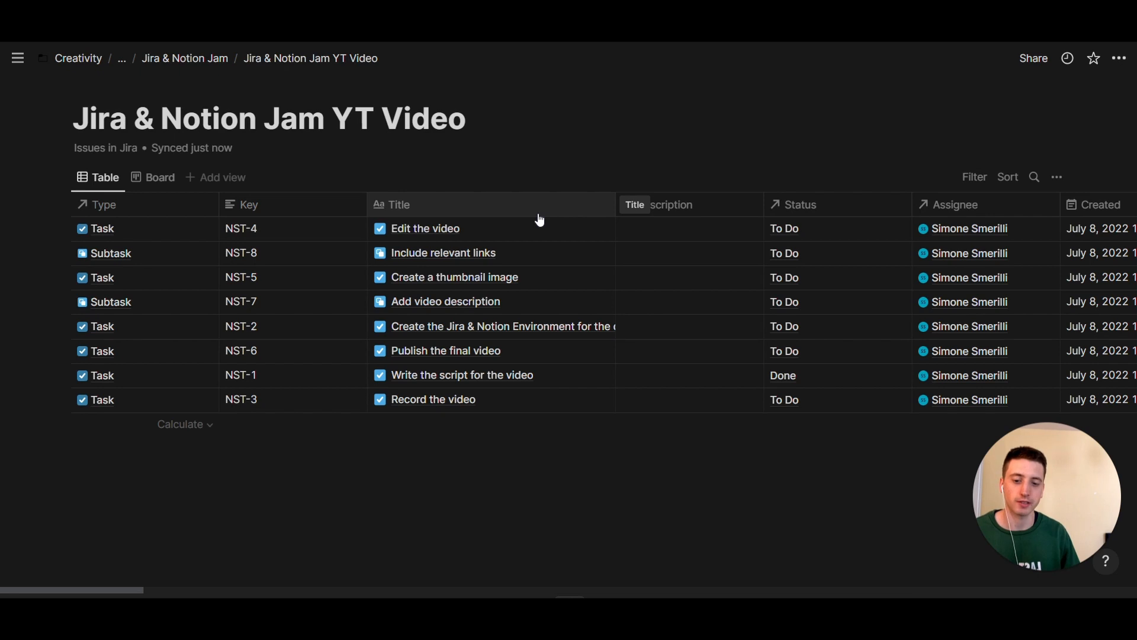
mouse_move(588, 228)
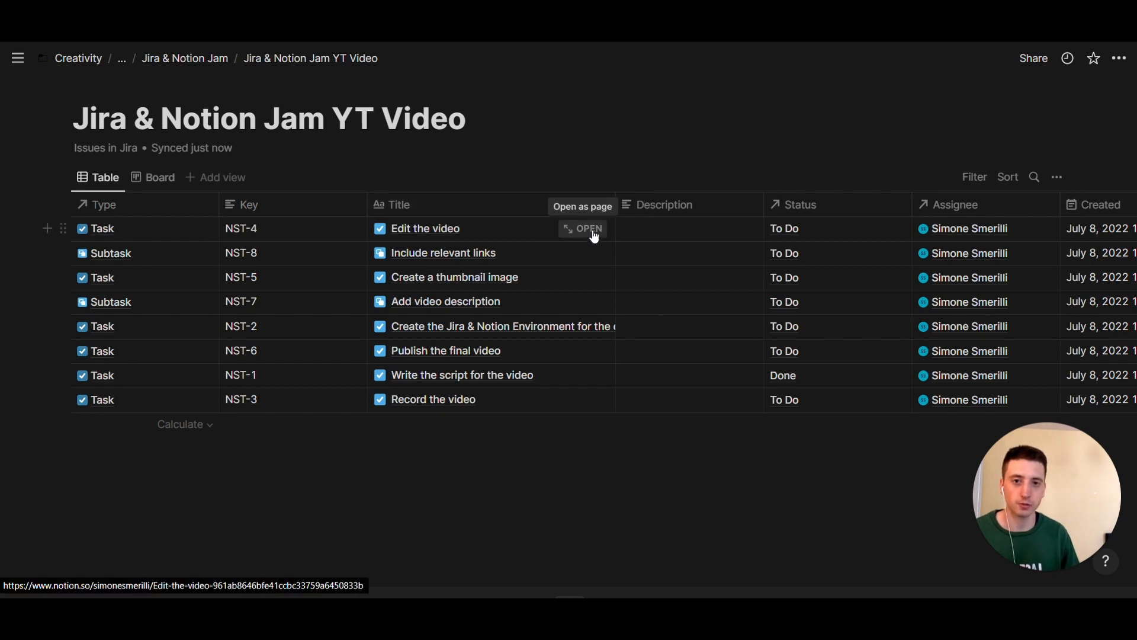
Step: On the Edit the video page, start a new property of type Relation
left_click(589, 229)
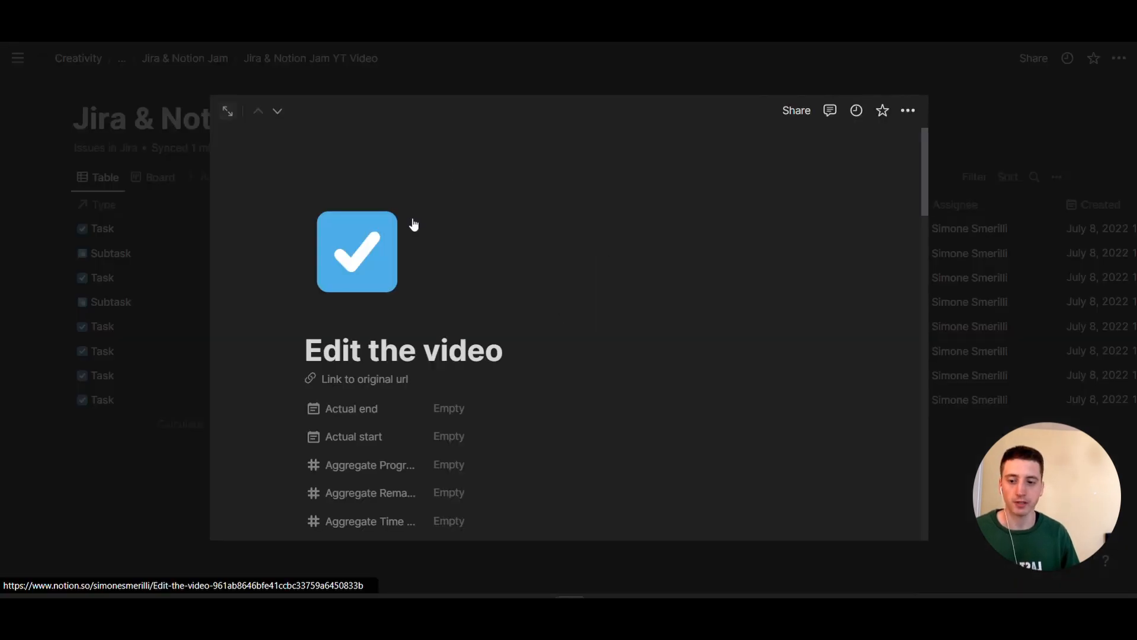
scroll(352, 356, "down", 5)
scroll(369, 351, "down", 1)
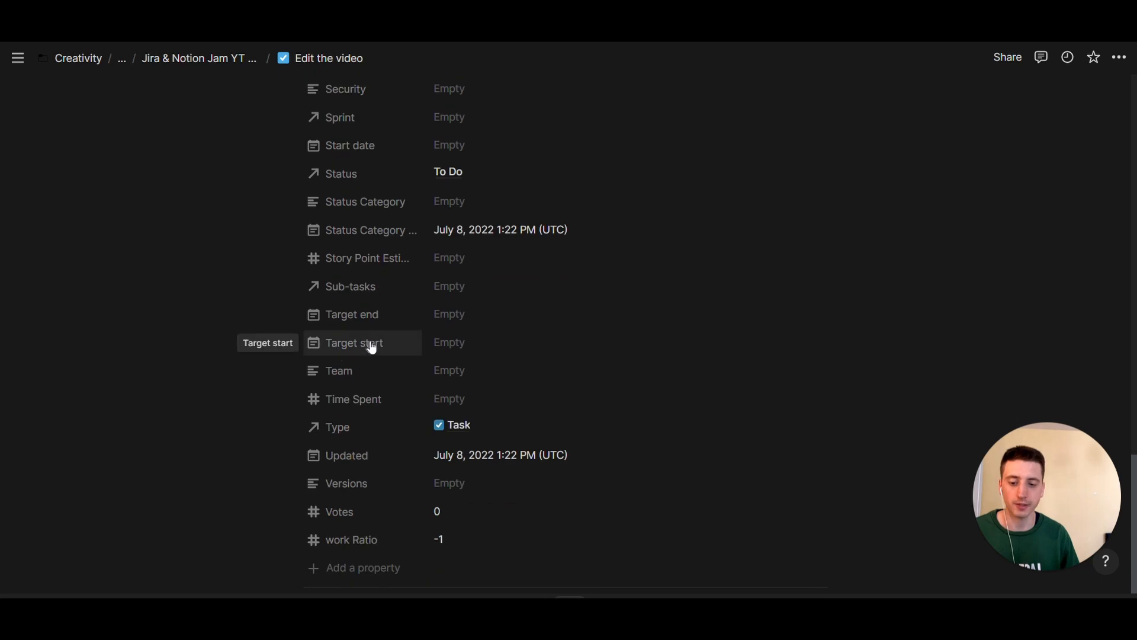
left_click(363, 567)
left_click(407, 497)
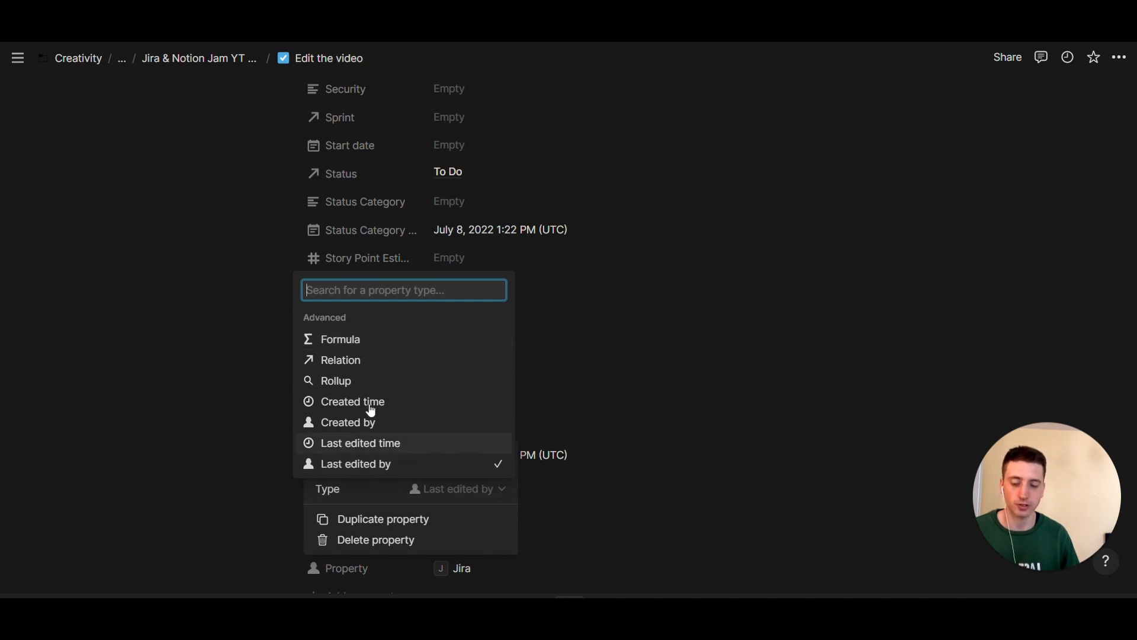
left_click(355, 362)
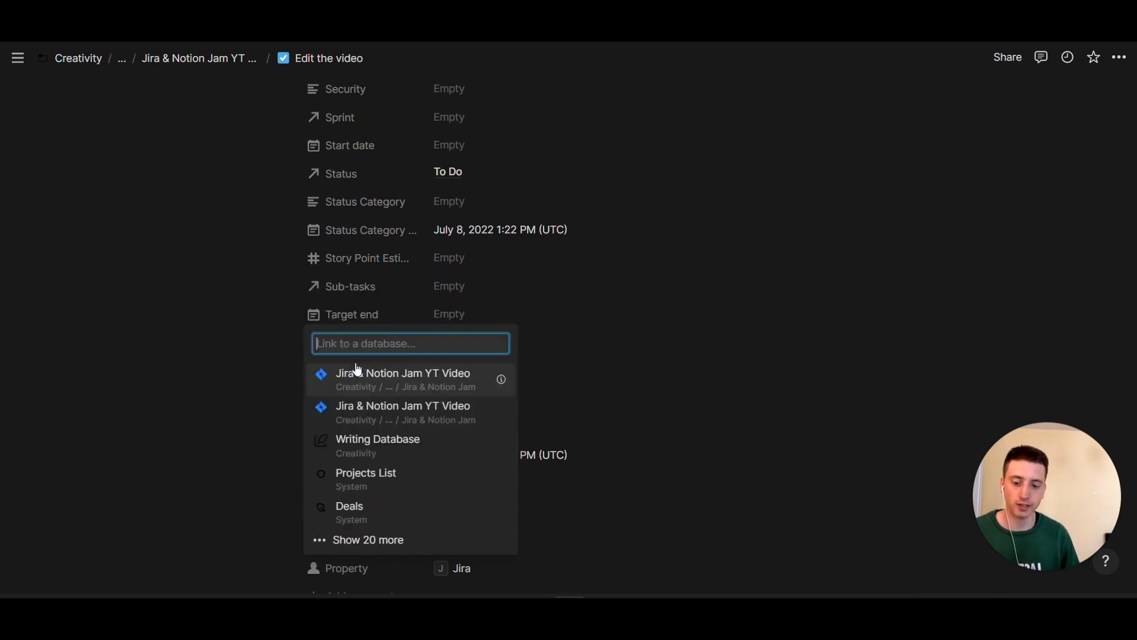